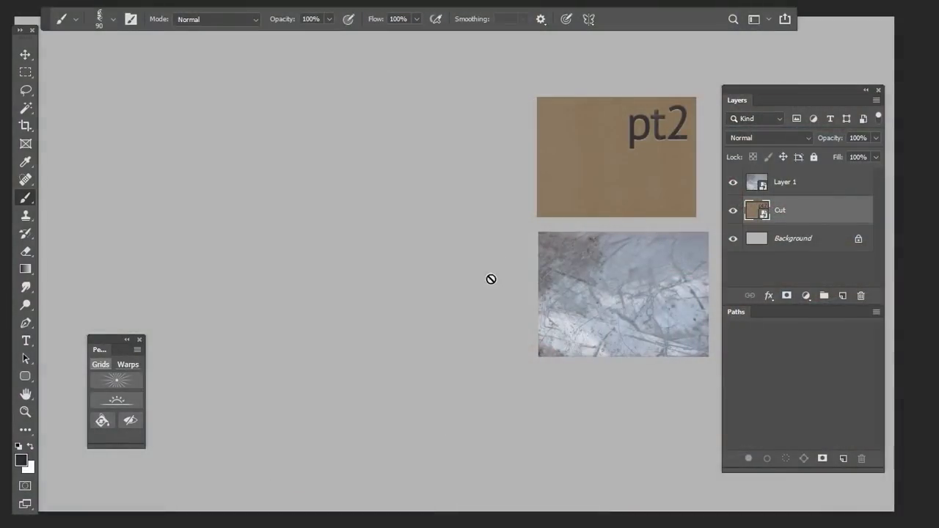
Draw a tilted four-corner path with the Pen tool in Path mode and warp the Cut layer into it.
left_click(26, 323)
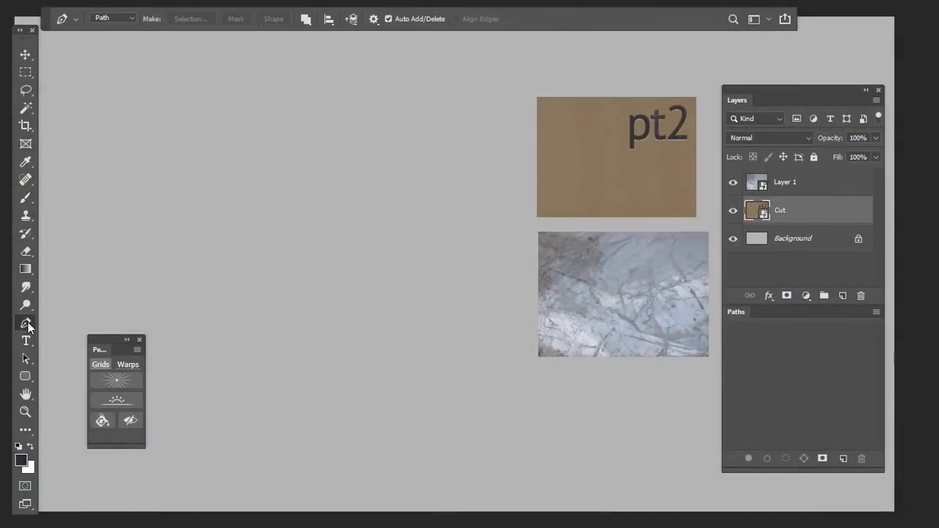
left_click(110, 19)
left_click(122, 41)
left_click(258, 228)
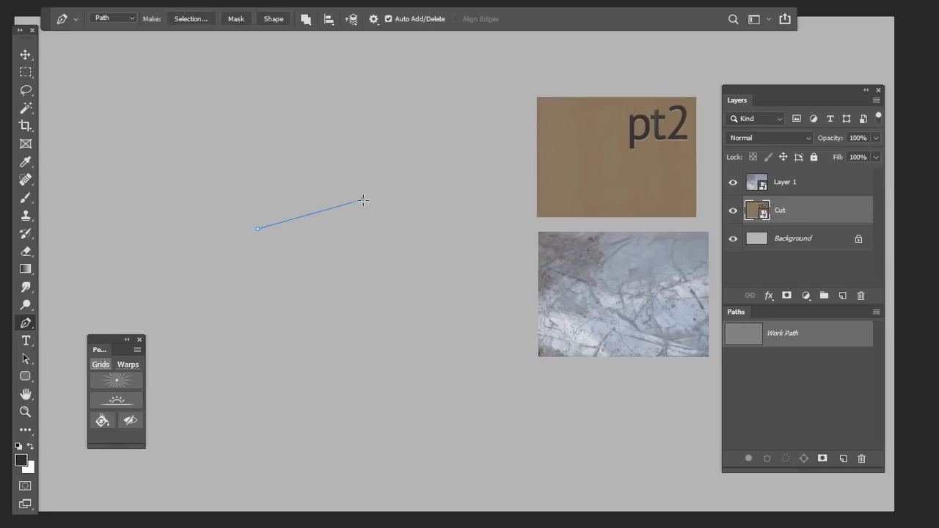
left_click(385, 261)
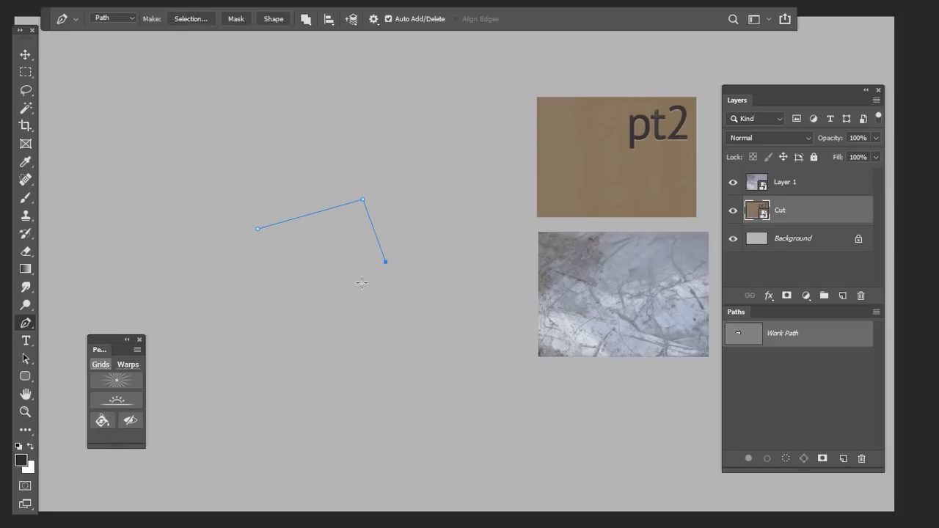
left_click(292, 333)
left_click(128, 364)
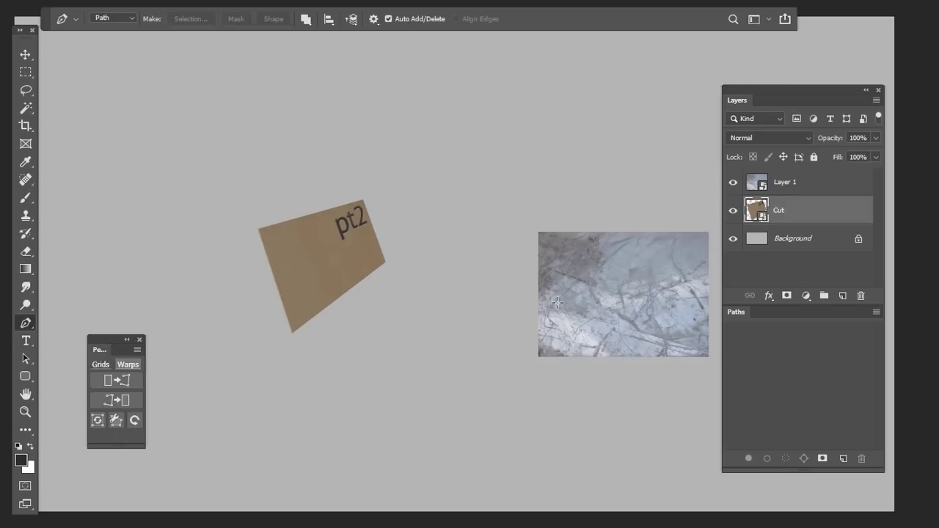
Restore the Cut layer's warp path, warp Layer 1 into the same shape, and change Layer 1's blending mode.
left_click(116, 420)
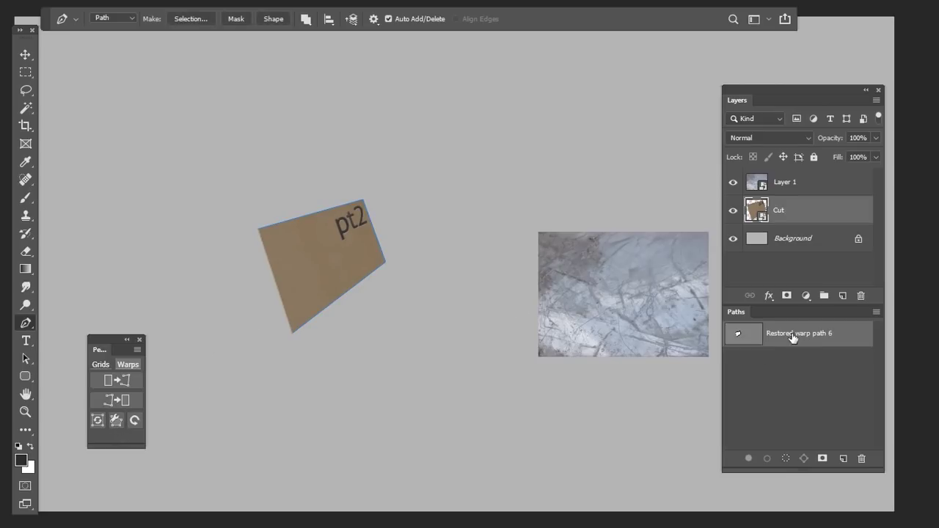
left_click(798, 183)
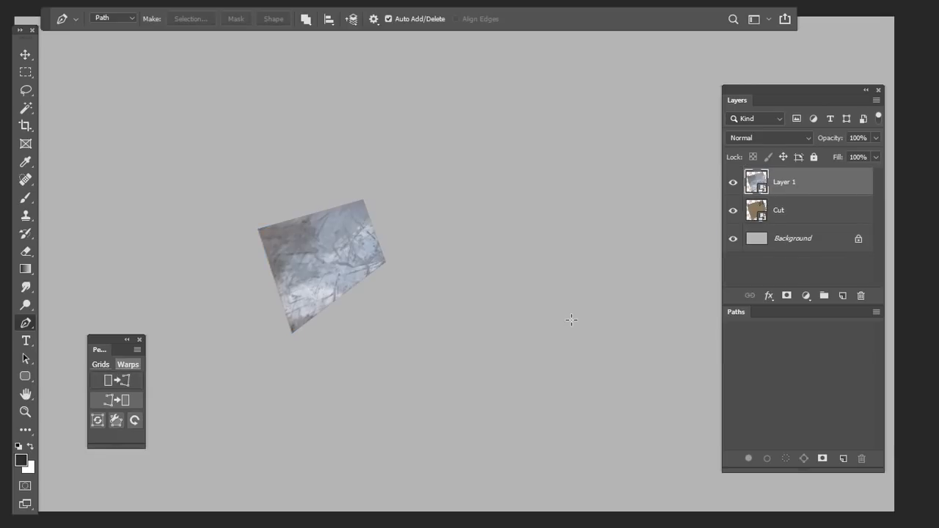
left_click(781, 138)
left_click(761, 306)
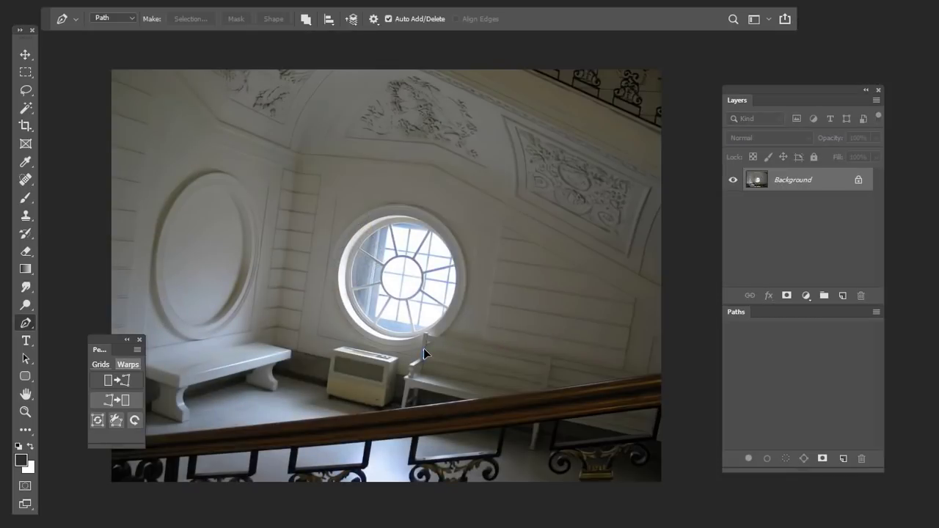
Trace two vertical wall edges, one beside the oval niche and one beside the round window, and build a perspective grid from them.
left_click(423, 347)
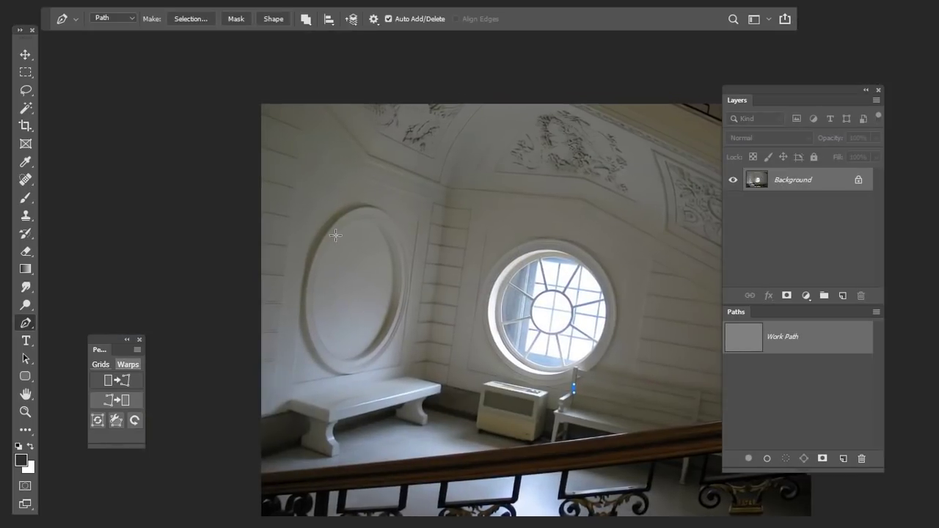
key("ctrl+plus")
left_click_drag(374, 428, 462, 448)
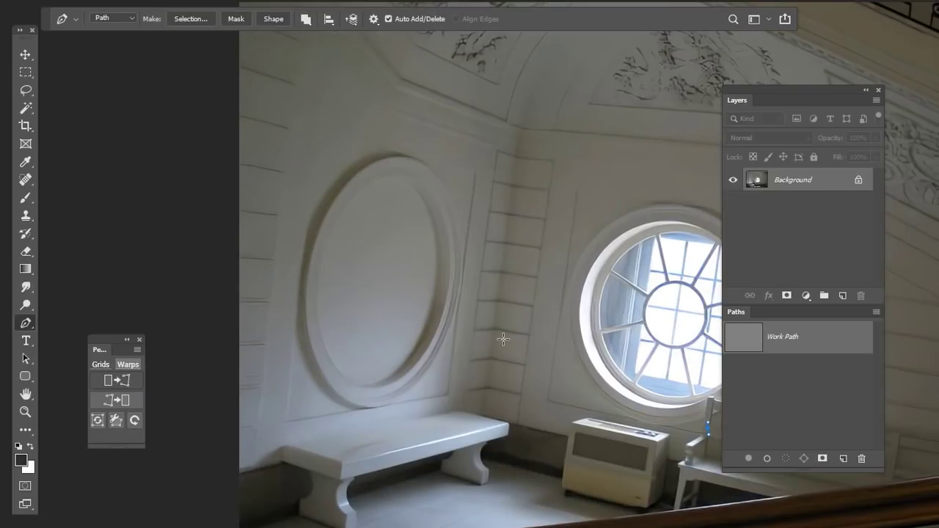
scroll(503, 338, "up", 5)
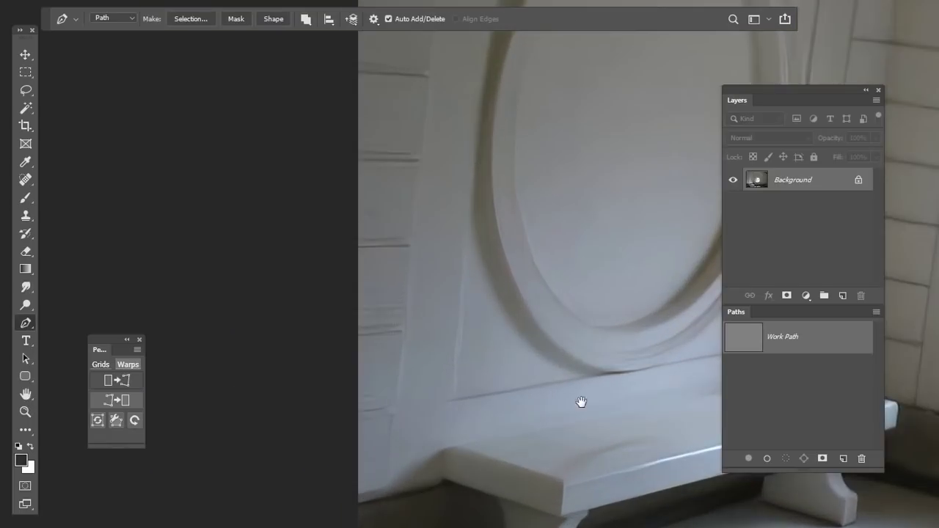
scroll(468, 429, "up", 5)
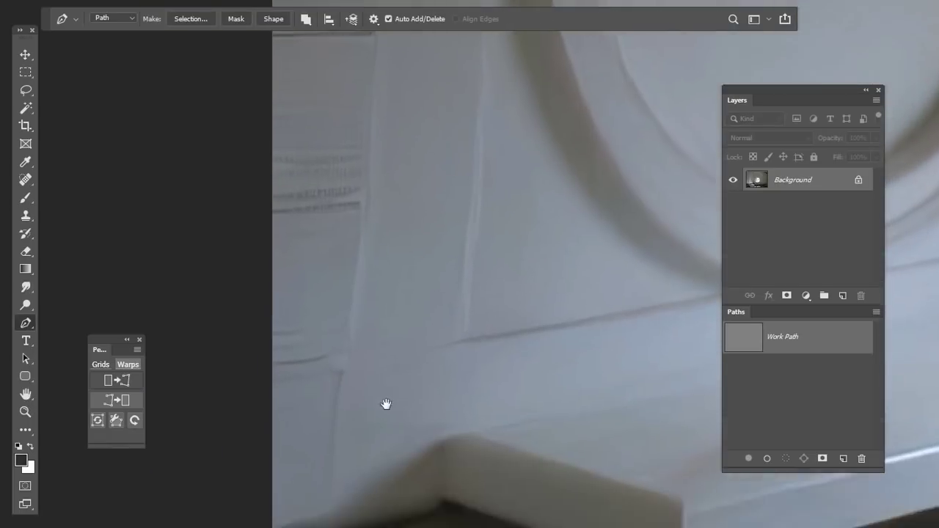
scroll(396, 489, "down", 8)
scroll(435, 418, "up", 8)
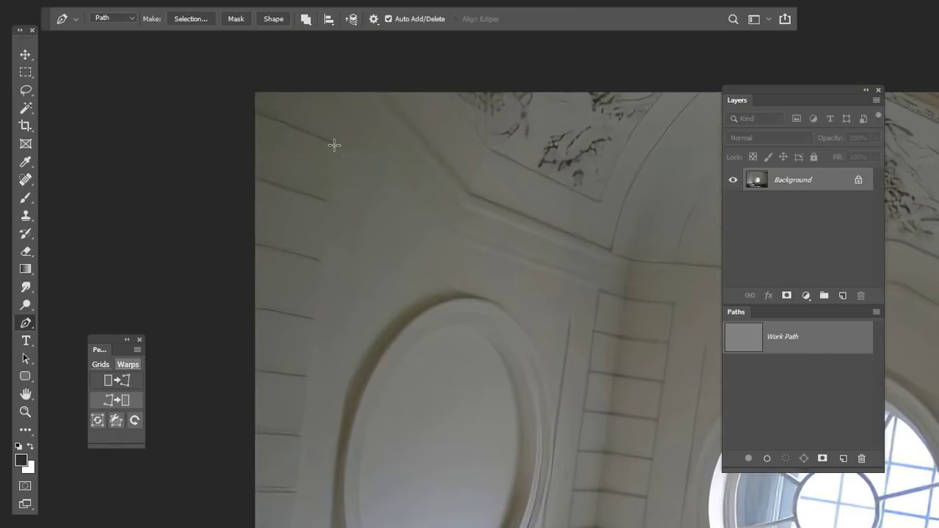
left_click(333, 145)
left_click_drag(324, 471, 332, 380)
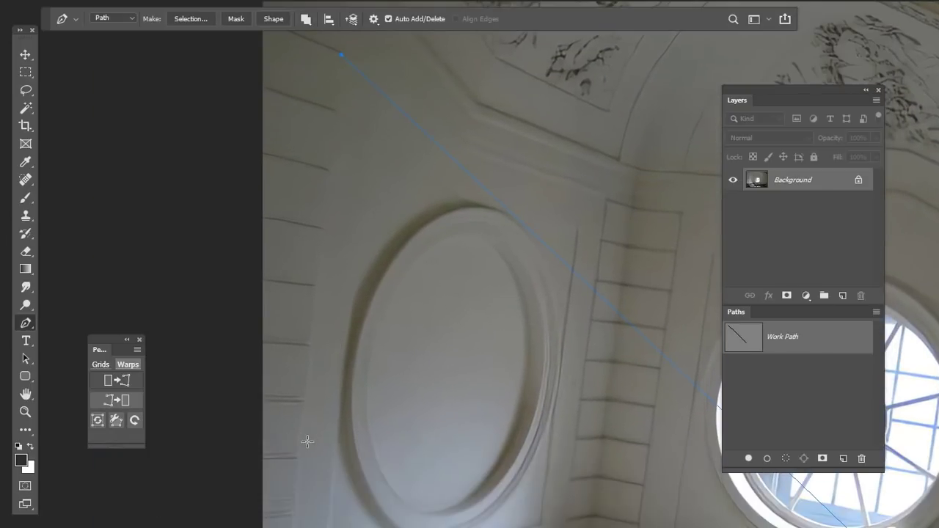
scroll(381, 474, "right", 10)
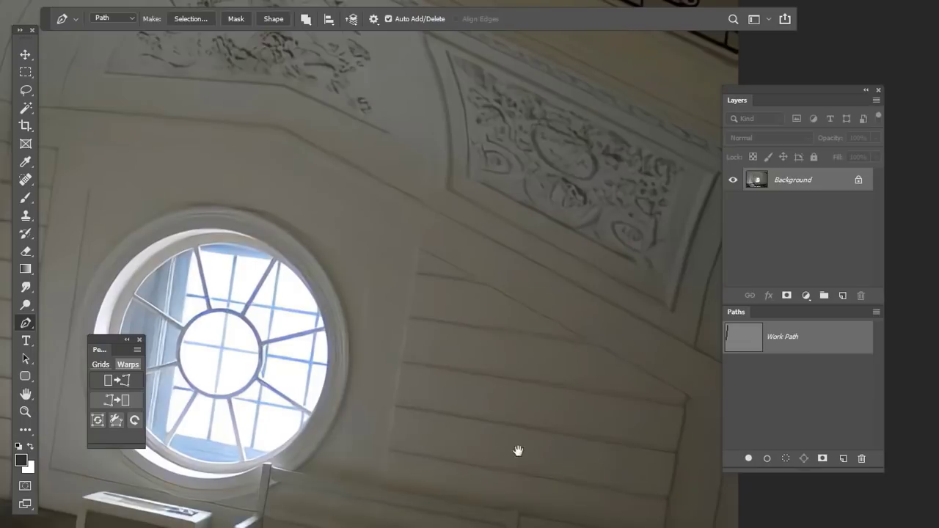
left_click(101, 364)
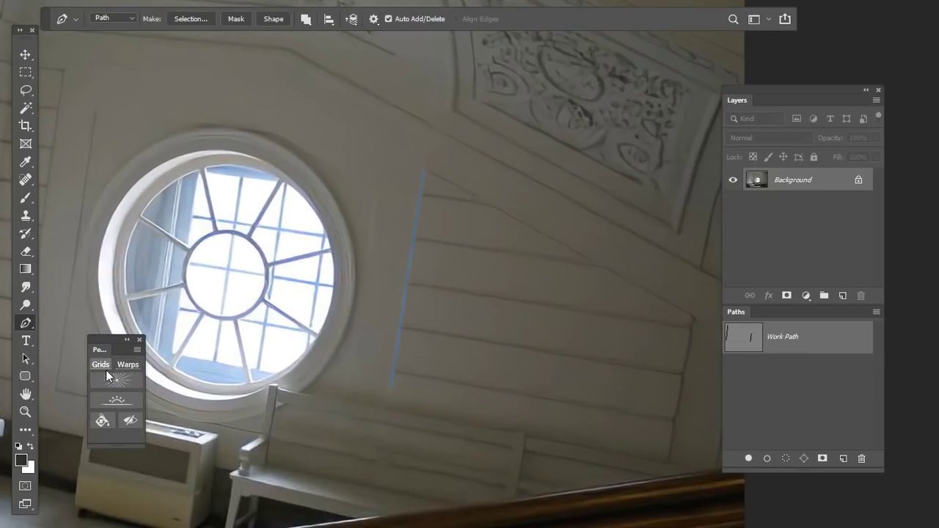
Trace the stone bench's front edge and a wall line above the oval niche, and build a second, converging perspective grid.
scroll(444, 369, "left", 10)
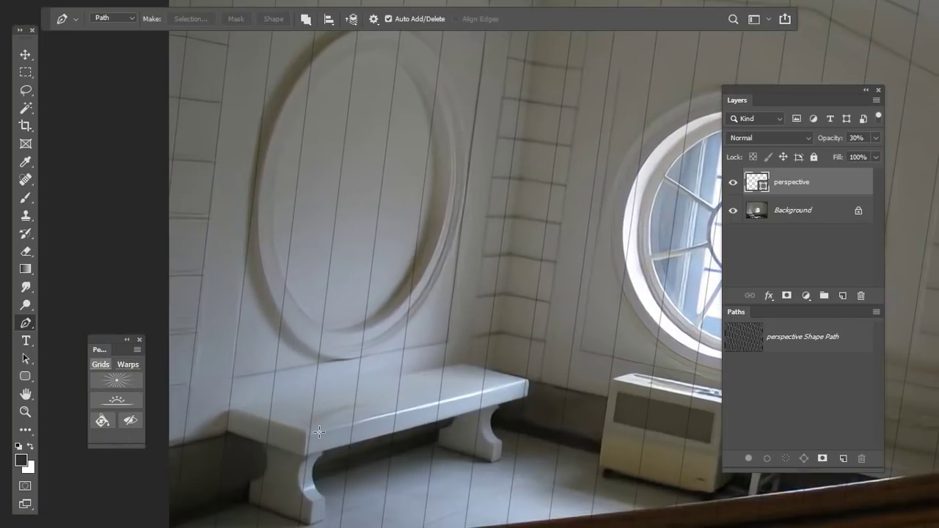
left_click(318, 432)
left_click(525, 382)
left_click_drag(488, 242, 522, 402)
key("ctrl+minus")
key("ctrl+plus")
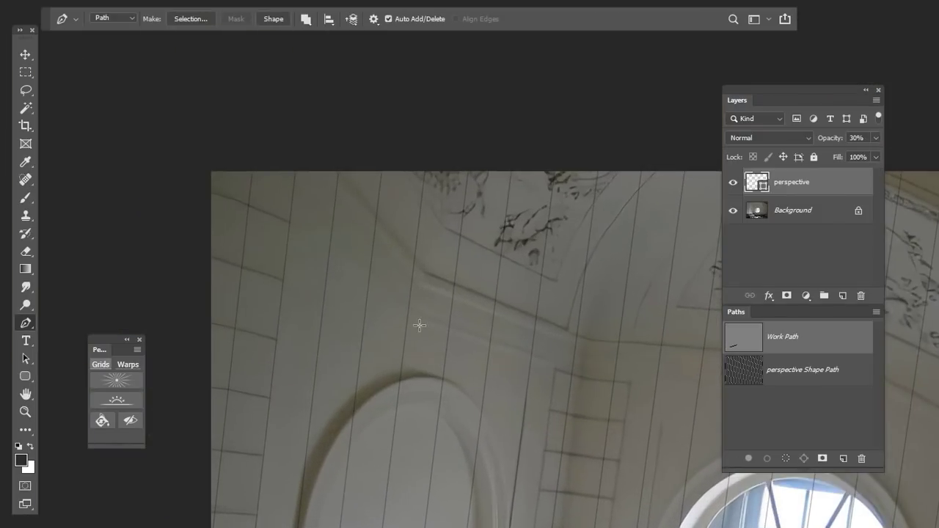
left_click(561, 371)
left_click(117, 380)
Draw a four-corner path around the oval niche along the grid lines, fix its perspective, and make only the corrected path active.
key("ctrl+minus")
left_click_drag(549, 430, 487, 250)
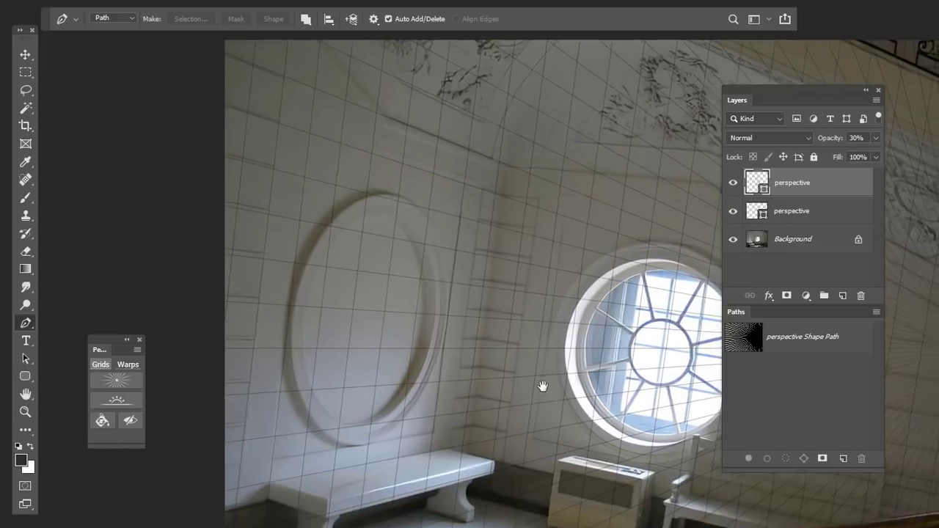
left_click_drag(542, 387, 469, 375)
left_click(247, 132)
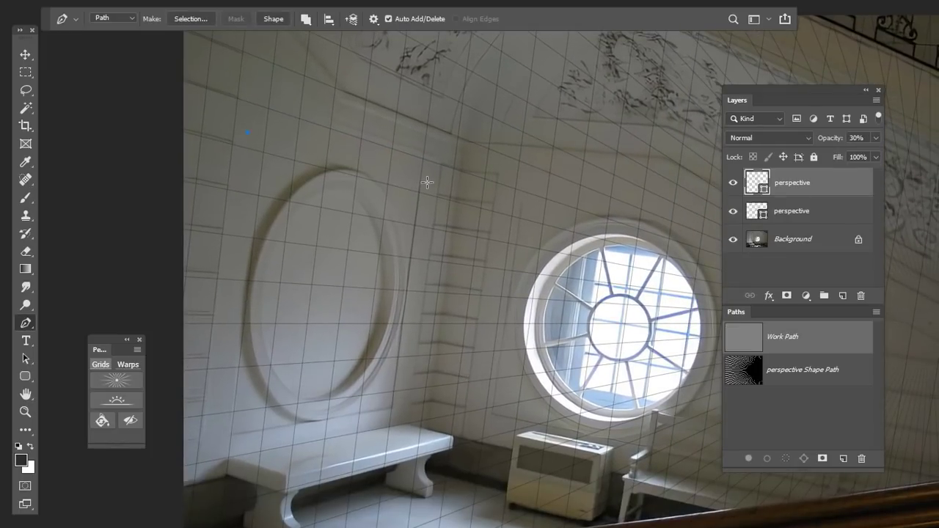
left_click(397, 418)
left_click(208, 452)
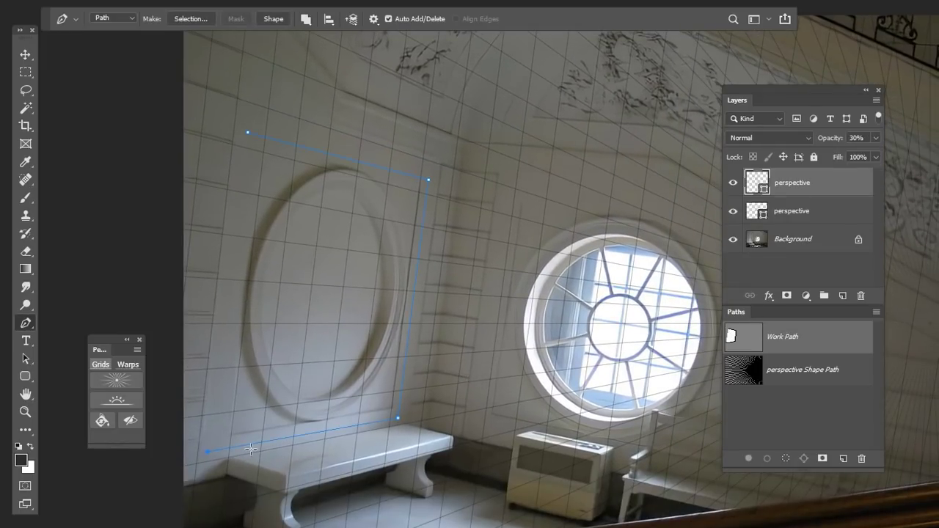
left_click(127, 364)
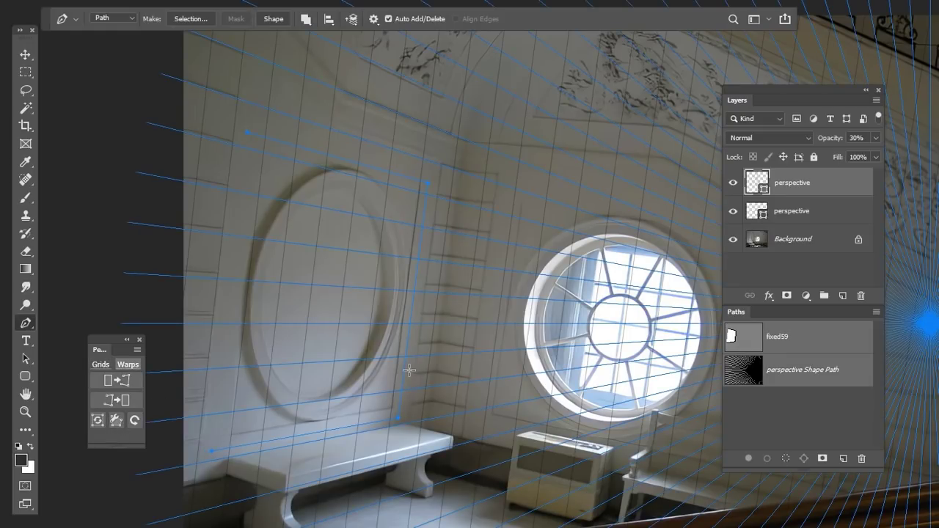
left_click(801, 346)
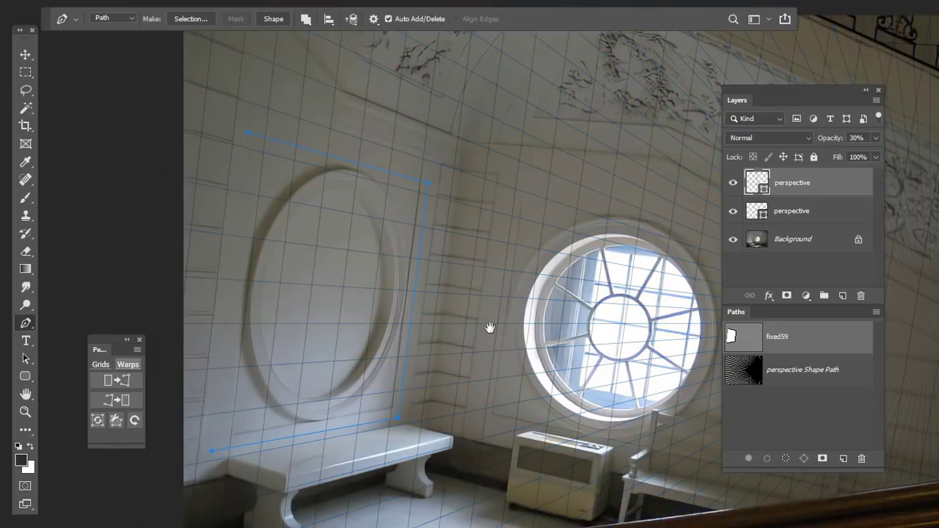
Hide both perspective grids and extract the outlined wall area of the Background layer as a flat, de-perspectived document.
left_click_drag(426, 376, 439, 381)
key("ctrl+comma")
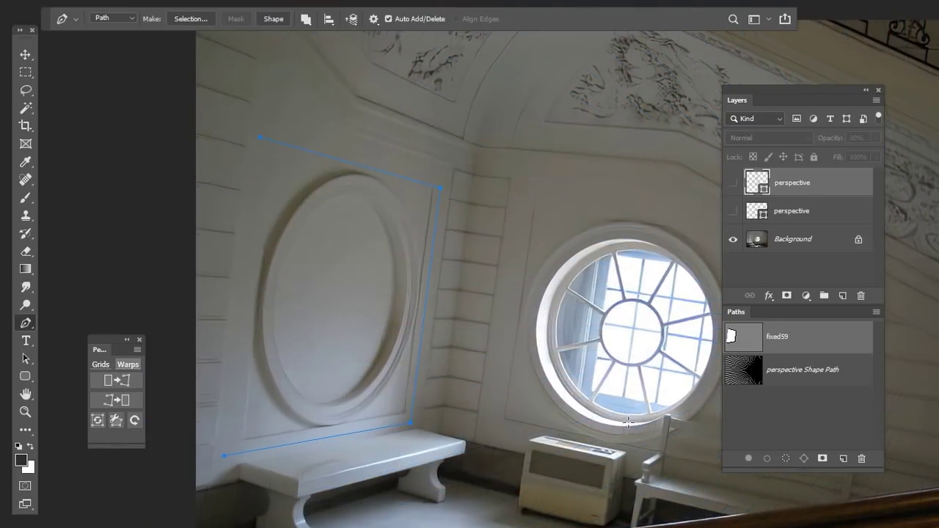
left_click(767, 249)
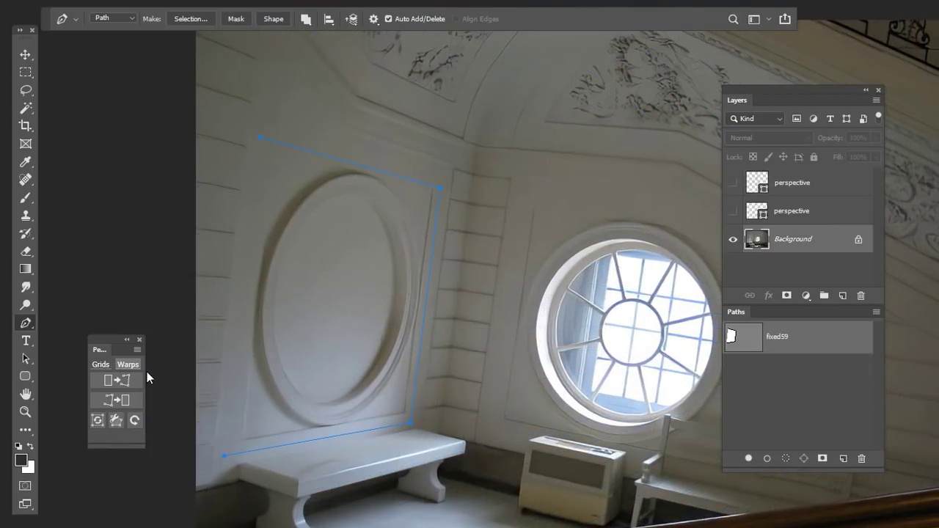
left_click(123, 399)
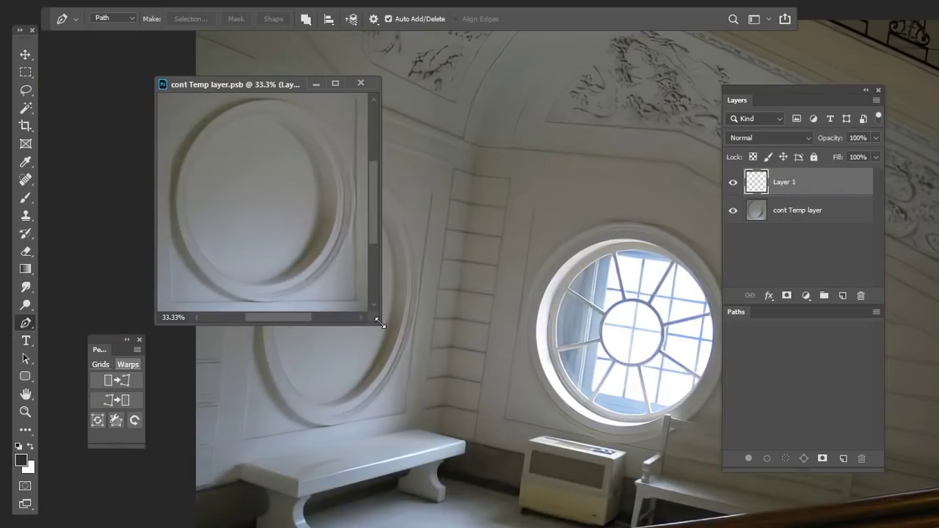
Enlarge the temp layer's document window and extend its canvas equally beyond both sides with the Crop tool.
left_click_drag(378, 322, 523, 460)
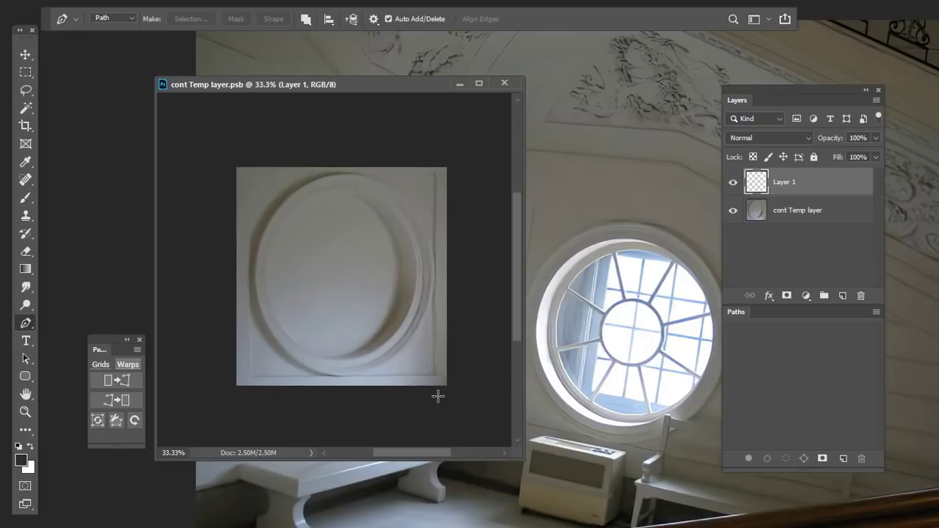
key("c")
left_click_drag(446, 279, 479, 275)
key("Return")
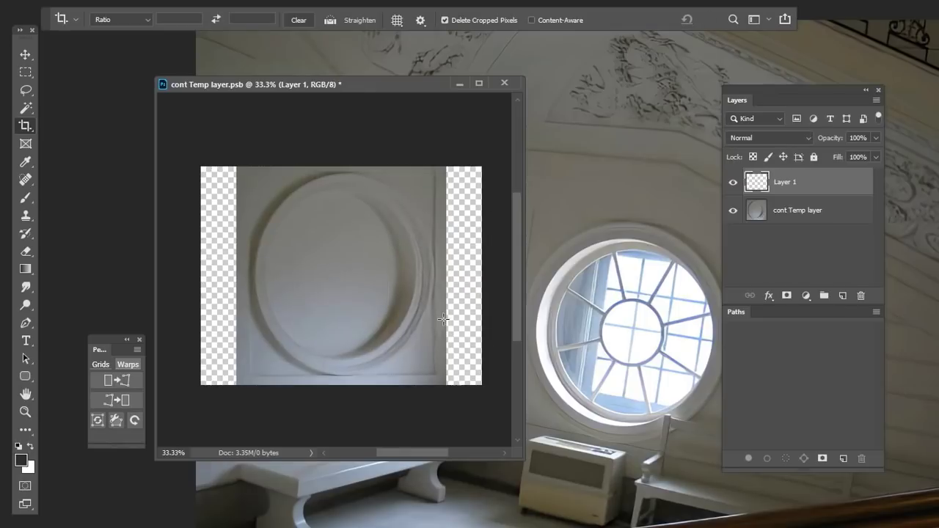
Make a green reference circle at 50% opacity on Layer 1 and stretch the cont Temp layer horizontally until the niche matches it.
key("m")
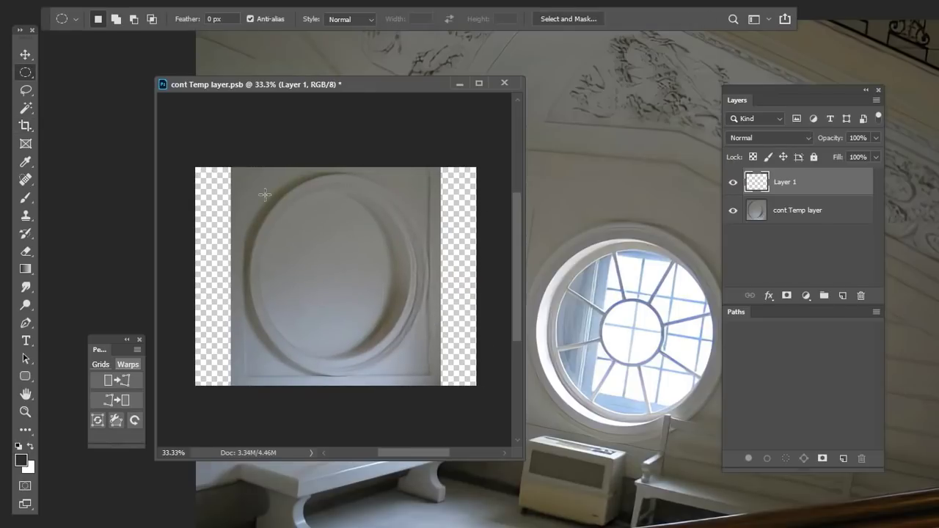
left_click_drag(265, 195, 509, 383)
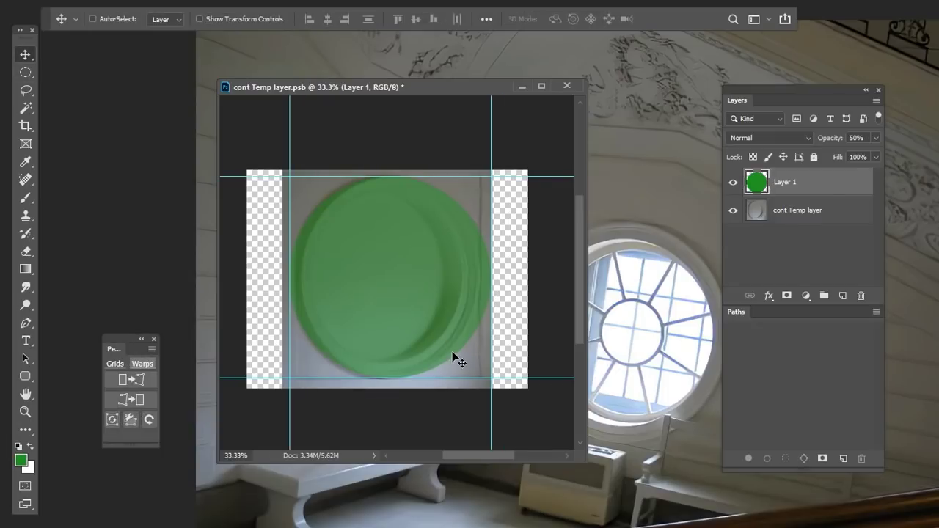
left_click(733, 182)
left_click(797, 210)
key("ctrl+t")
mouse_move(487, 281)
left_mouse_down()
mouse_move(509, 282)
mouse_move(498, 281)
left_mouse_up()
key("Return")
left_click(733, 182)
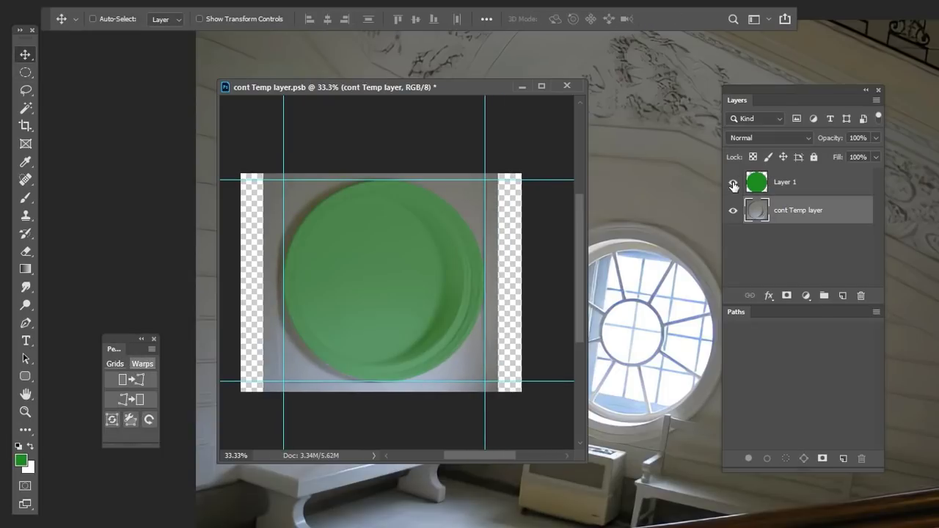
Hide the green circle layer and crop the canvas to the stretched image's bounds.
left_click(732, 183)
left_click(26, 145)
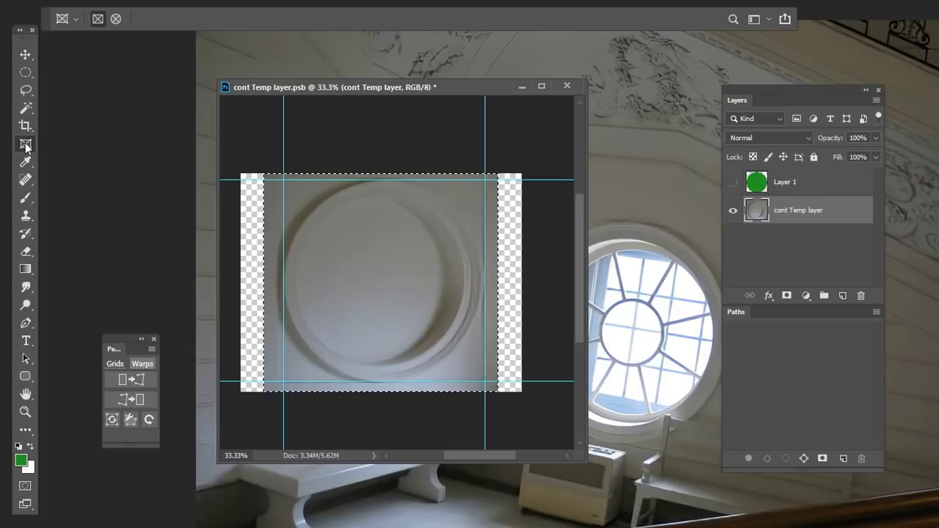
left_click(26, 127)
key("Return")
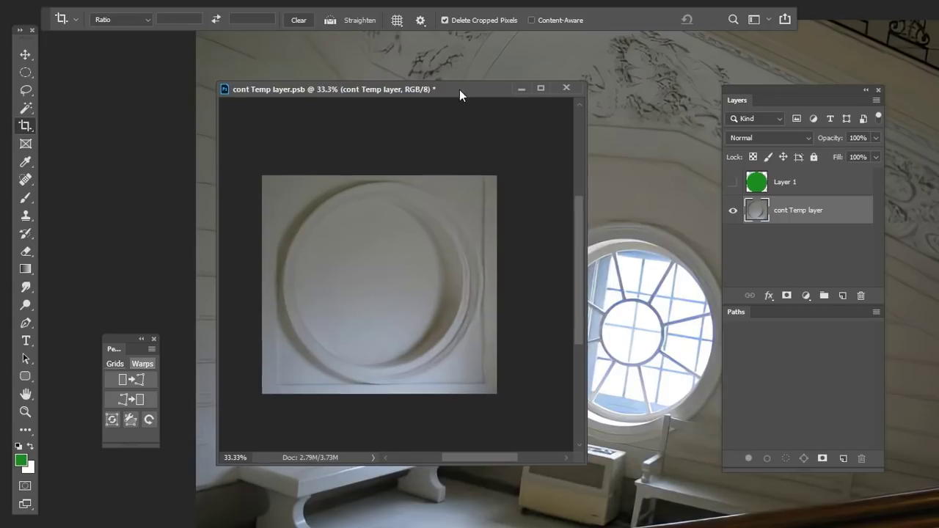
Save and close the temp layer document, and restore the warp path of the de-perspective layer in the photo.
left_click_drag(459, 89, 715, 280)
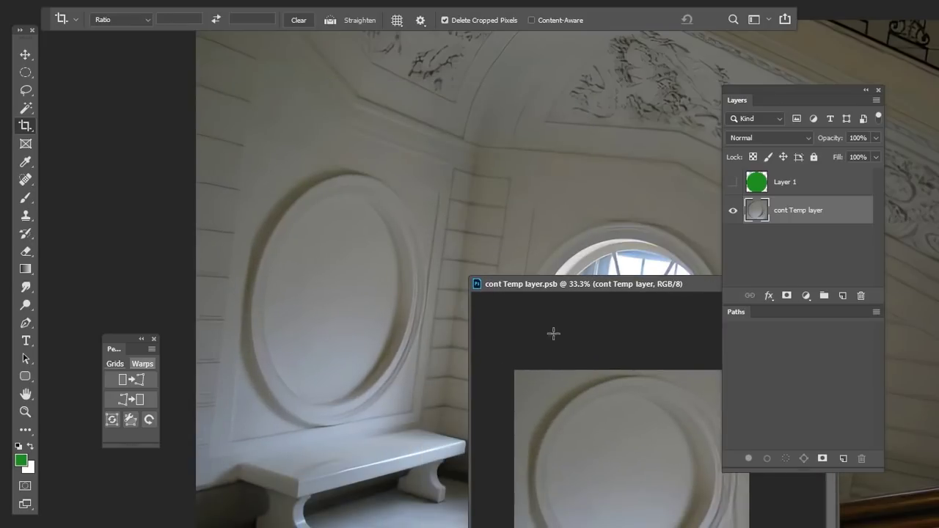
left_click_drag(632, 288, 349, 260)
left_click(535, 249)
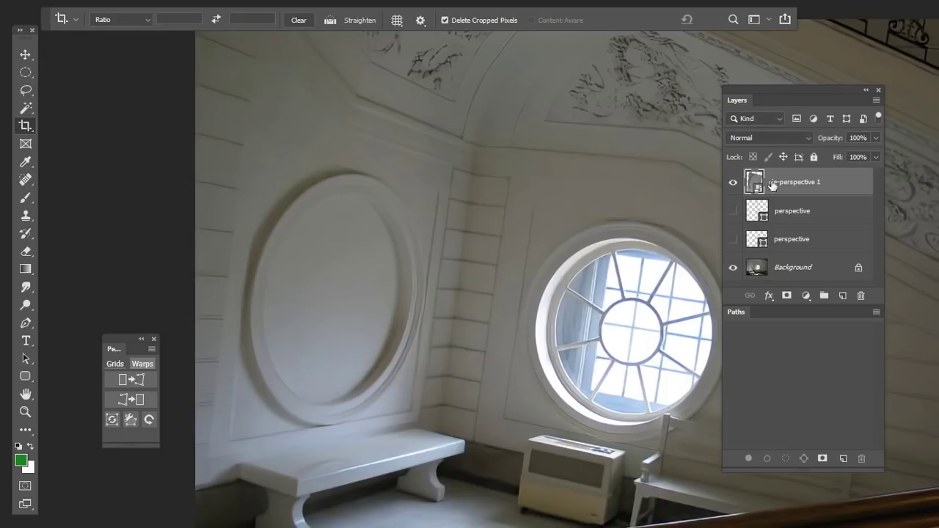
left_click(149, 420)
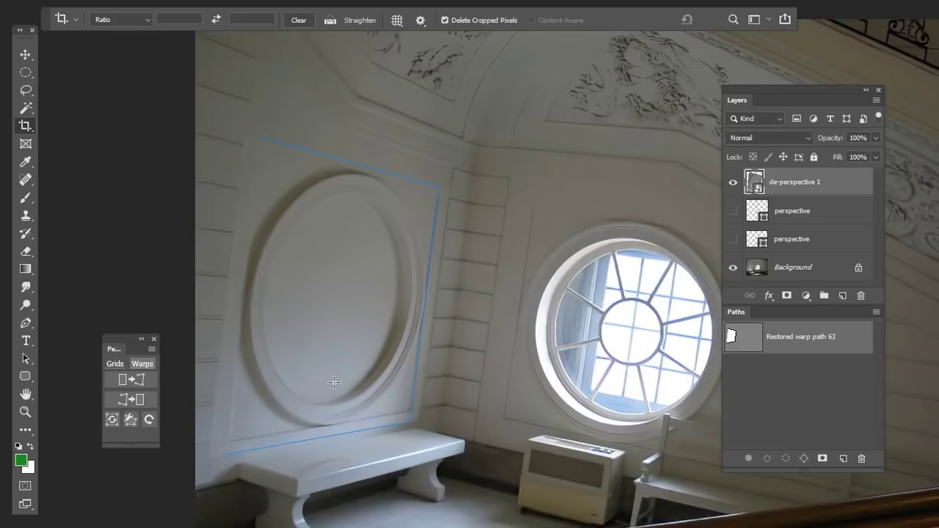
Compare the photo with the de-perspective 1 layer hidden and shown, and warp that layer back into perspective using the restored path.
left_click(732, 183)
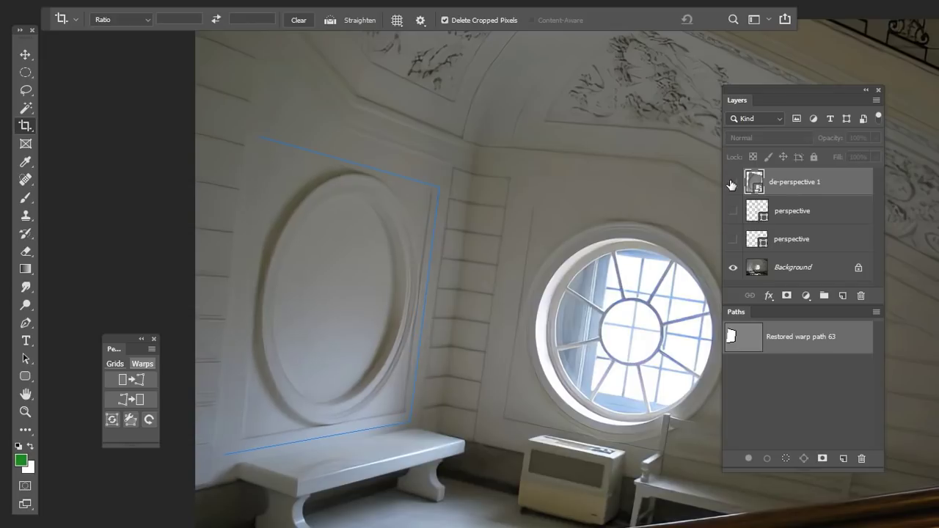
left_click(732, 182)
left_click(154, 381)
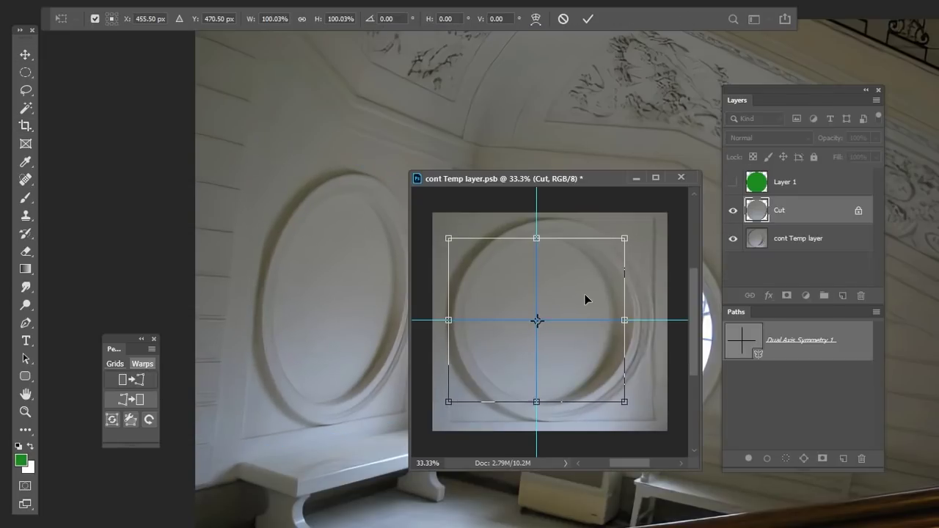
Paint mirrored black strokes with dual-axis symmetry on the Cut layer of the temp layer document, and close the document.
key("bracketleft")
mouse_move(544, 300)
left_mouse_down()
mouse_move(560, 311)
mouse_move(543, 247)
left_mouse_up()
left_click_drag(560, 311, 603, 311)
key("ctrl+z")
left_click(602, 305)
key("ctrl+z")
left_click_drag(546, 247, 570, 261)
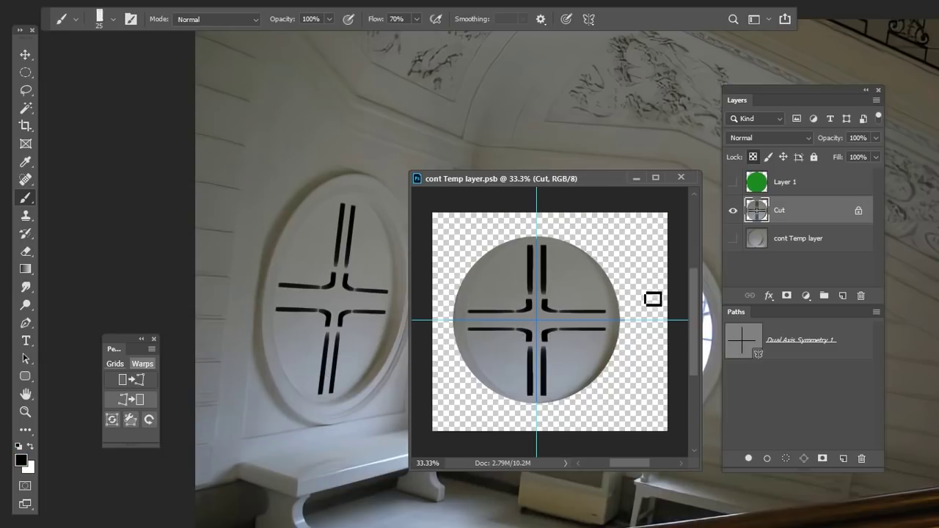
left_click(683, 180)
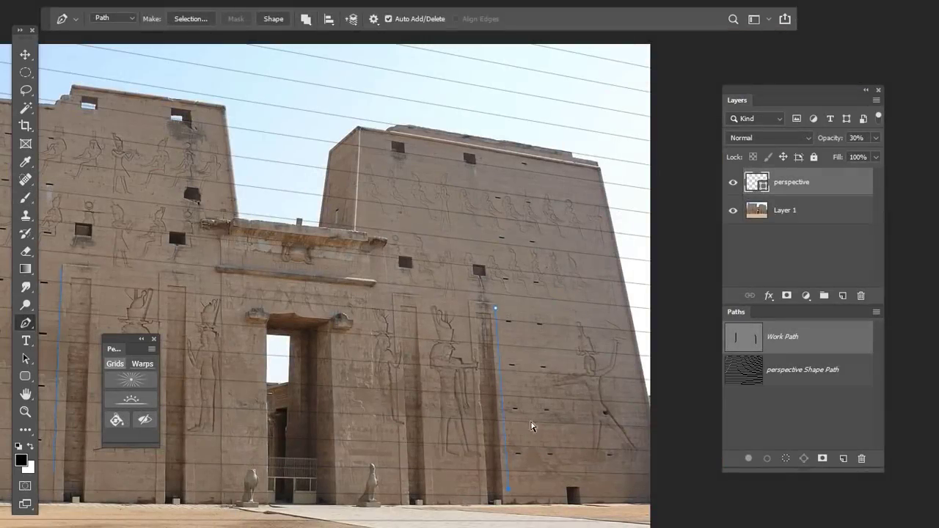
Build a second perspective grid from the two near-vertical guide paths along the temple facade's door recesses.
scroll(539, 419, "down", 1)
left_click_drag(482, 432, 578, 409)
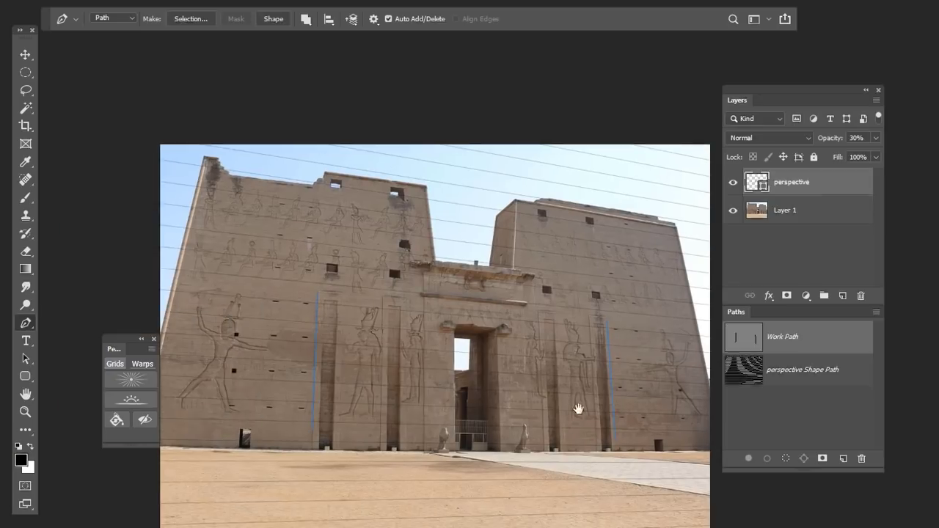
left_click(125, 383)
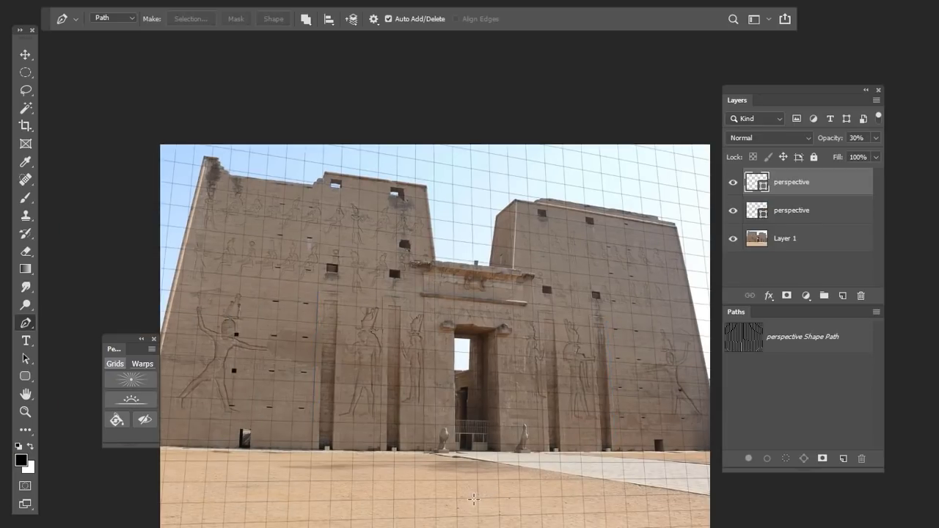
left_click_drag(532, 486, 477, 440)
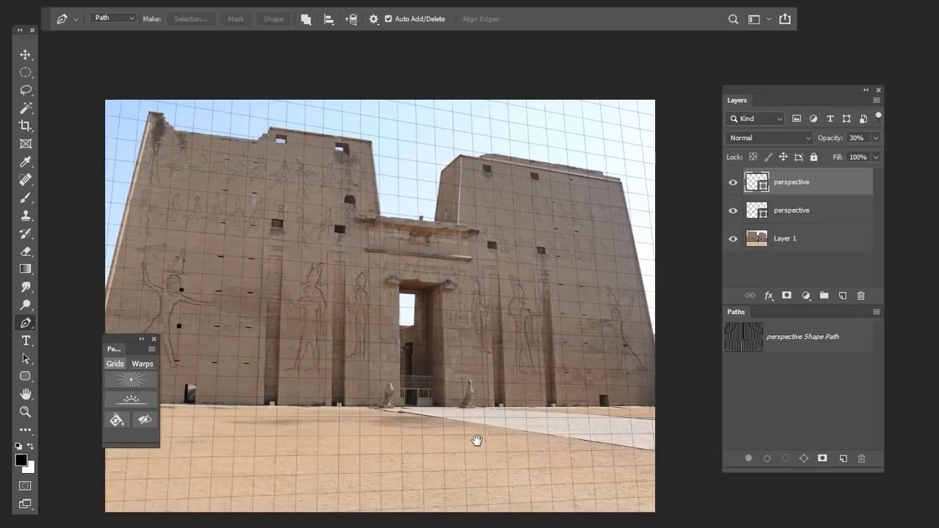
Select Layer 1 and flatten the temple facade with the de-perspective warp based on the two grids.
left_click(142, 364)
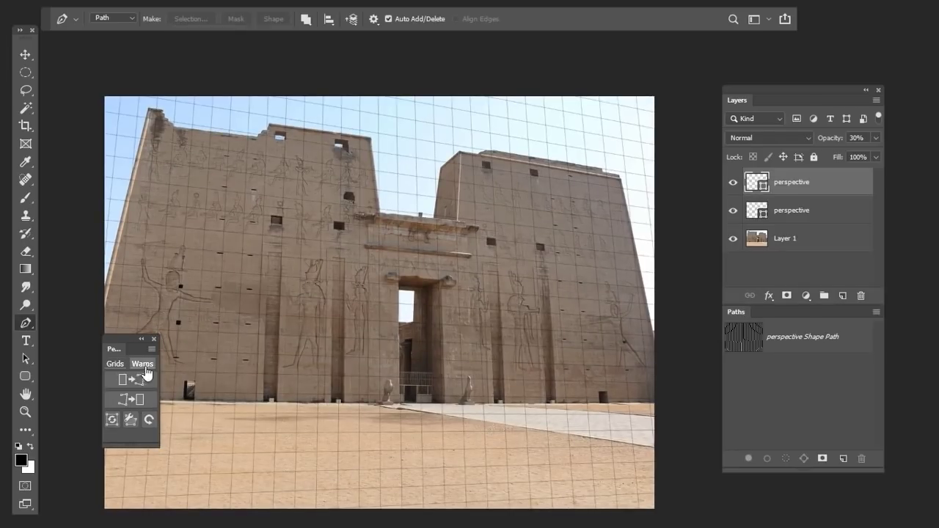
left_click(795, 242)
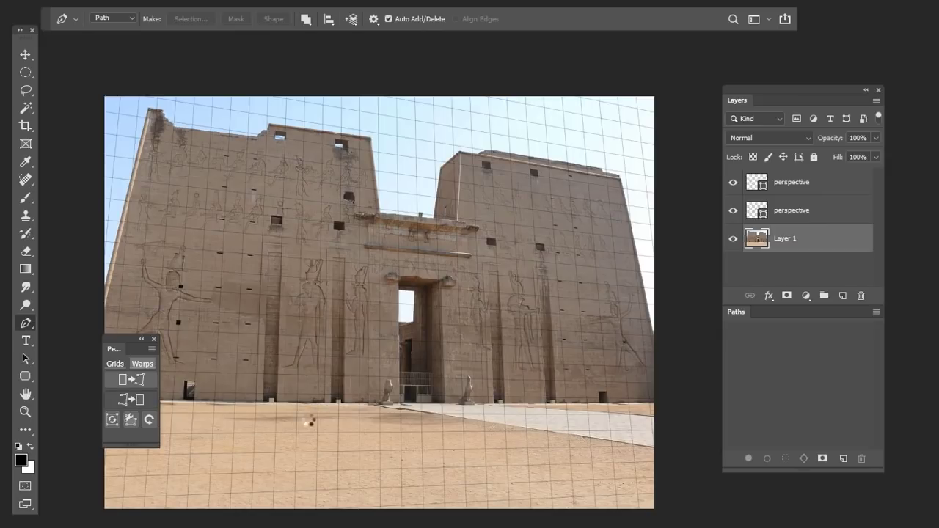
left_click_drag(471, 440, 449, 437)
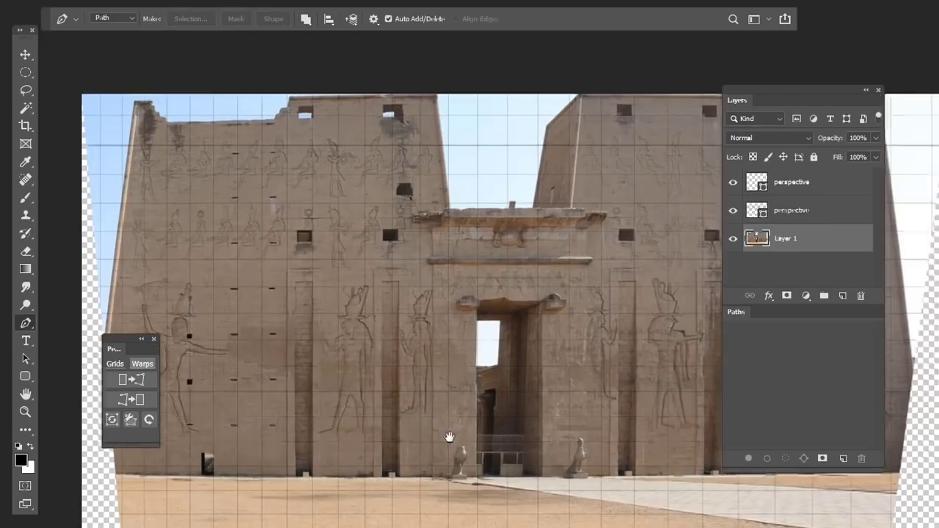
scroll(449, 437, "down", 3)
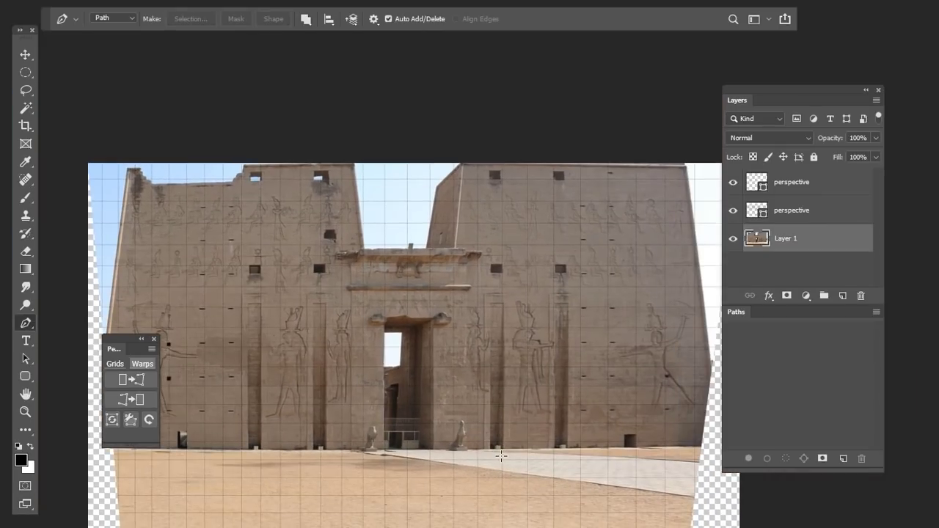
left_click_drag(488, 475, 492, 479)
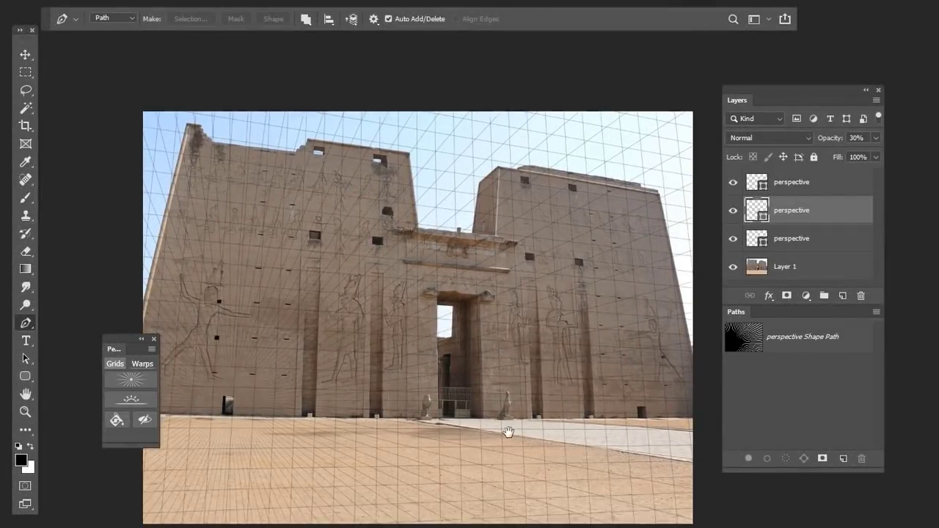
Identify the grid with near-vertical lines by toggling its visibility, select its layer, and hide the other two perspective grids.
left_click(731, 183)
left_click(731, 183)
left_click(811, 184)
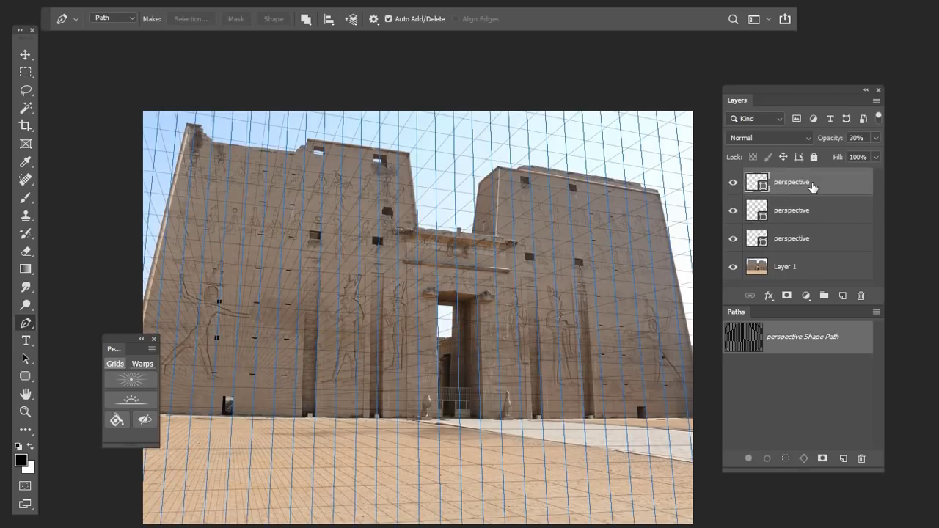
left_click(733, 183)
left_click(734, 184)
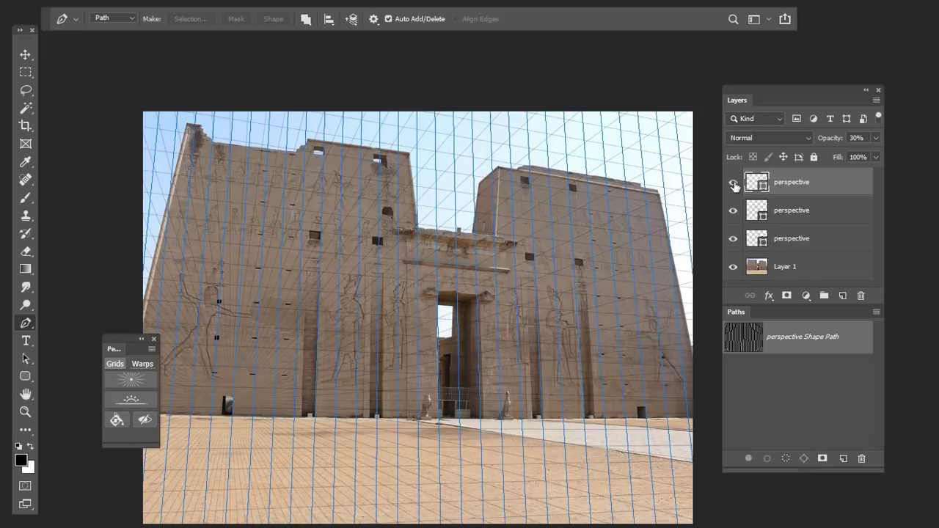
left_click(734, 239)
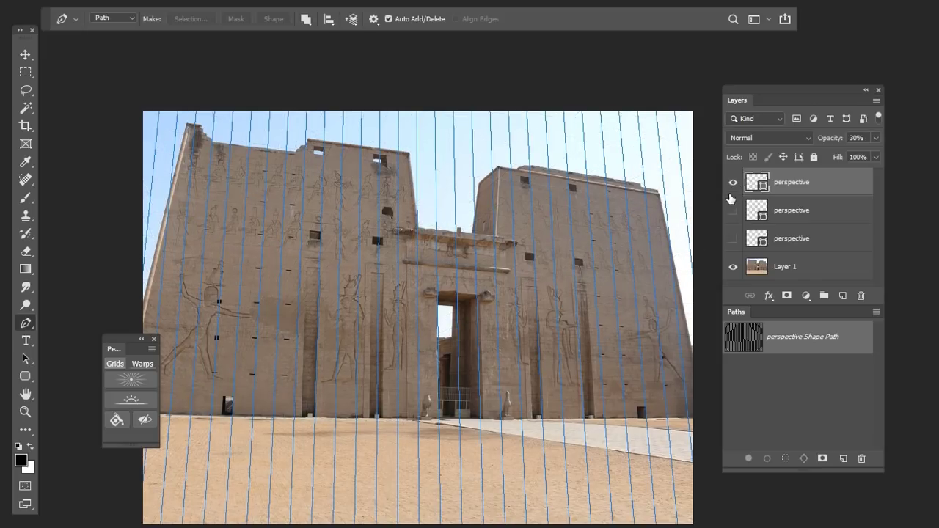
Mark the near-vertical grid as the y-axis grid, and show the other two perspective grids again.
left_click(118, 422)
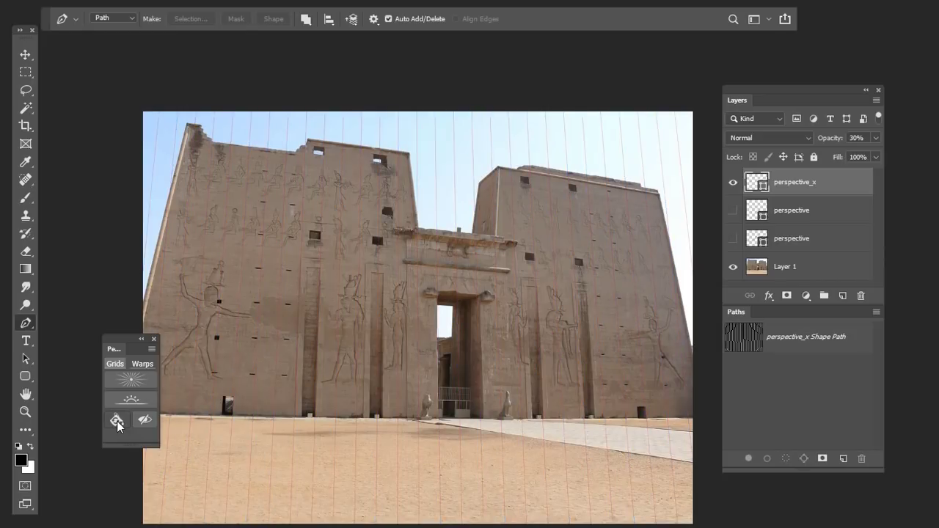
left_click(733, 210)
left_click(732, 238)
Inspect each grid's lines, select Layer 1, and apply the de-perspective warp to straighten the facade's verticals.
left_click(787, 271)
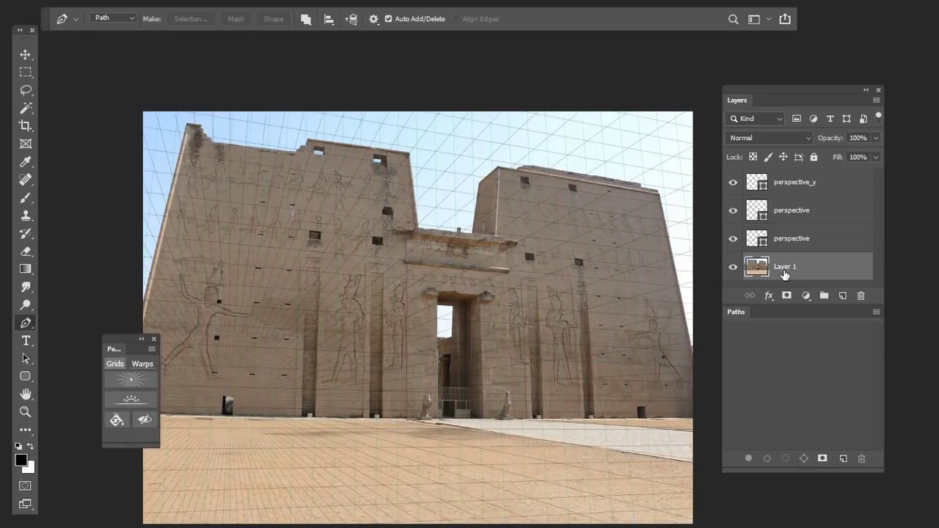
left_click(800, 215)
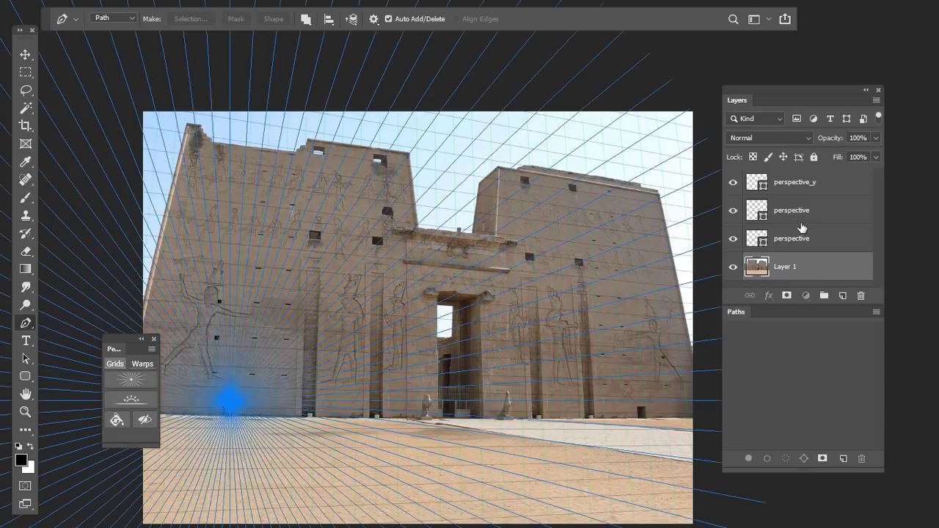
left_click(801, 237)
left_click(812, 189)
left_click(801, 266)
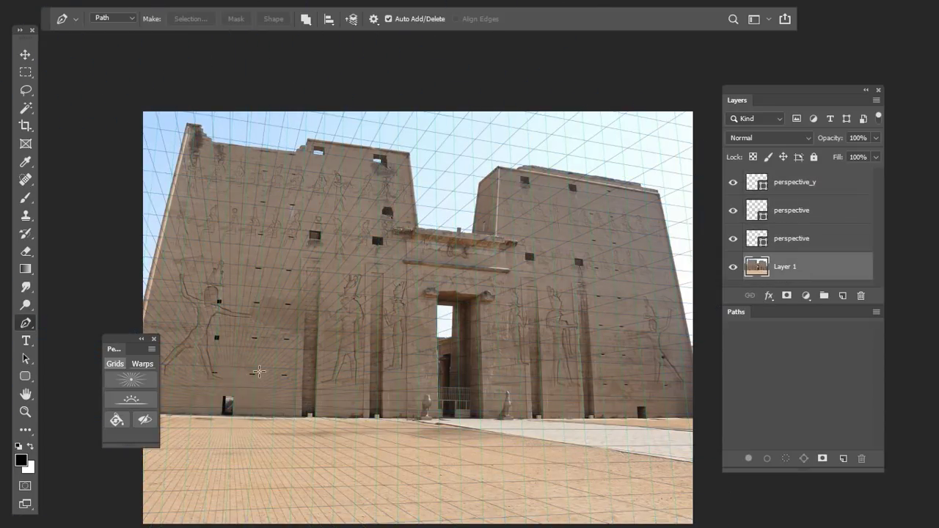
left_click(142, 364)
left_click(132, 399)
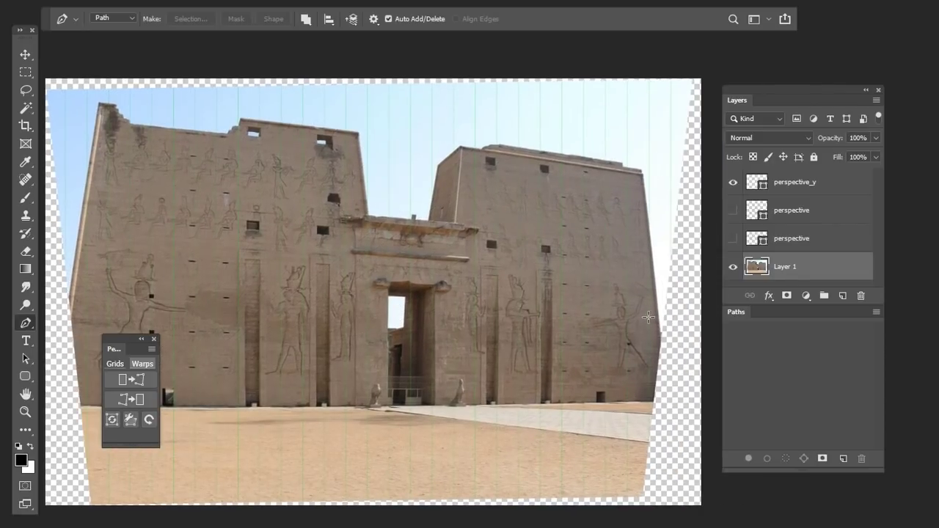
Add straight vertical pillars and grooves to the two towers on Layer 1, and hide the remaining perspective grid.
left_click_drag(526, 358, 546, 361)
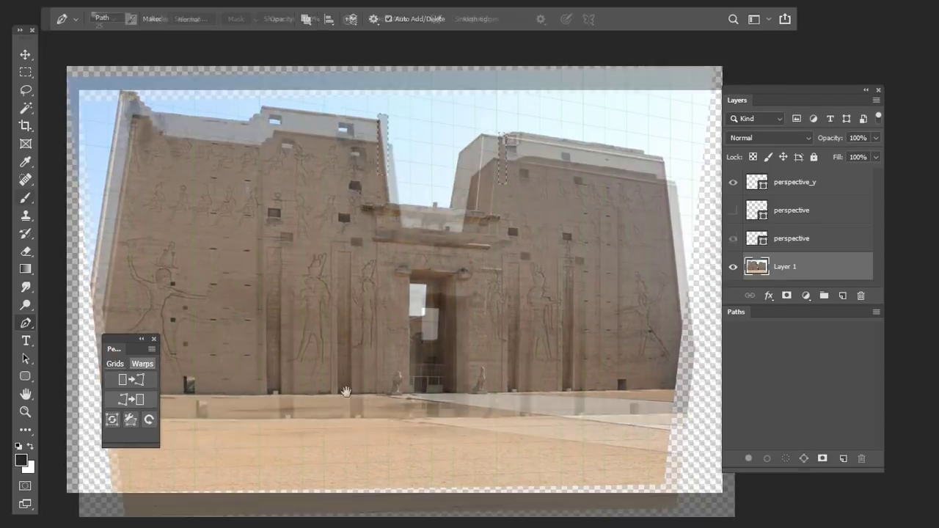
key("l")
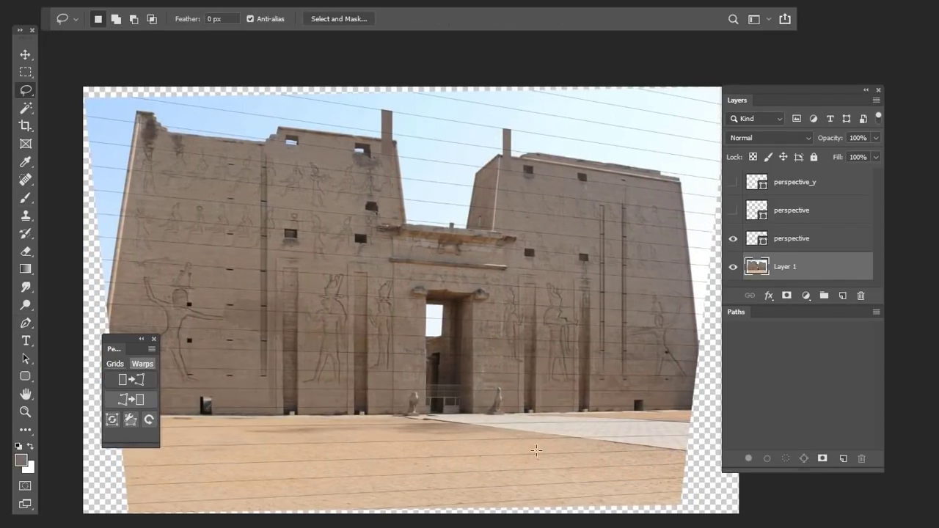
left_click(733, 239)
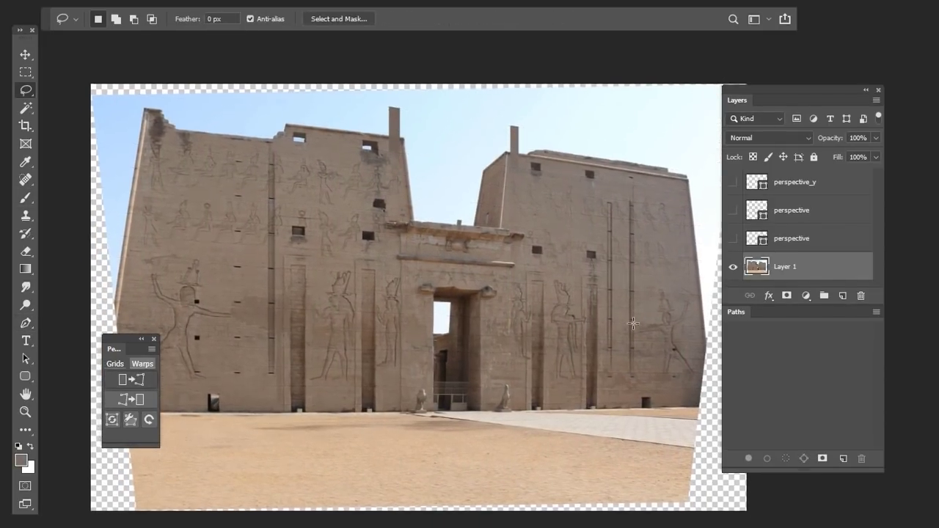
Restore the warp path of Layer 1 and warp the edited facade back to the photo's original perspective.
left_click(135, 416)
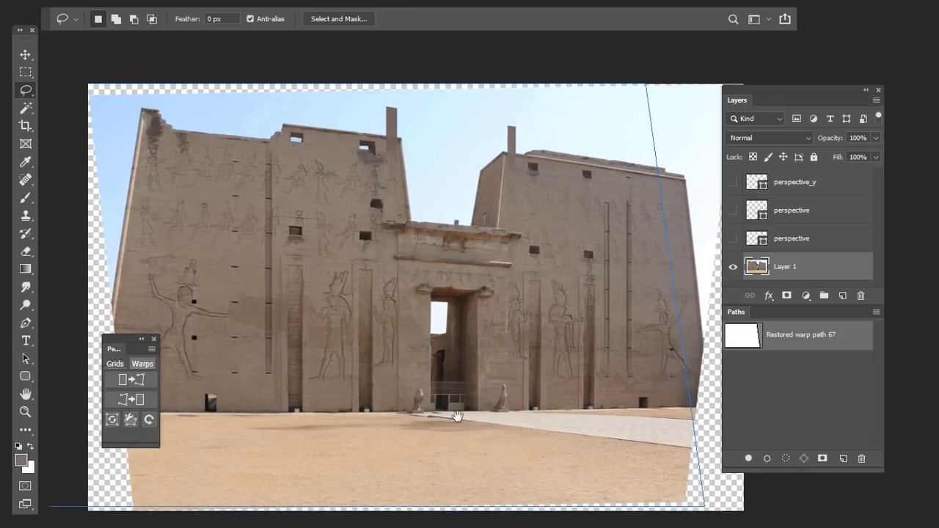
scroll(537, 433, "down", 2)
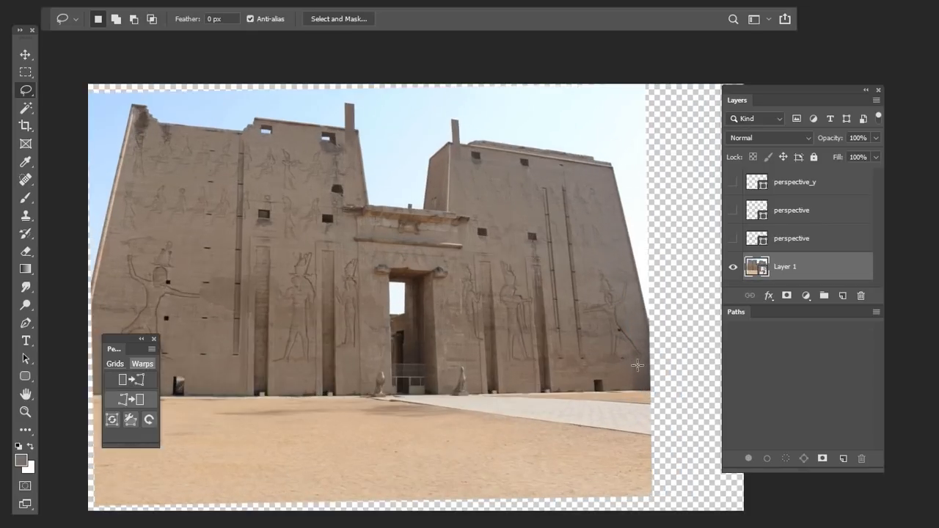
left_click_drag(585, 369, 602, 413)
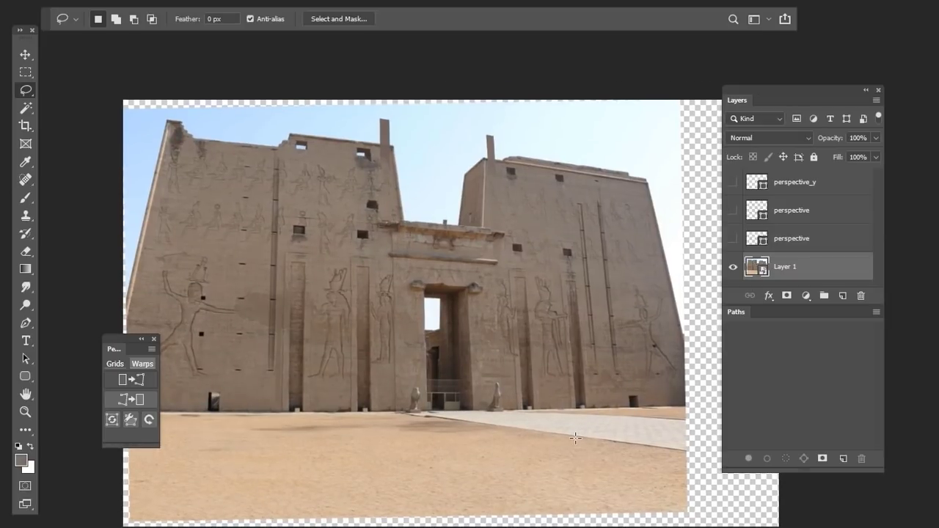
left_click_drag(577, 446, 562, 427)
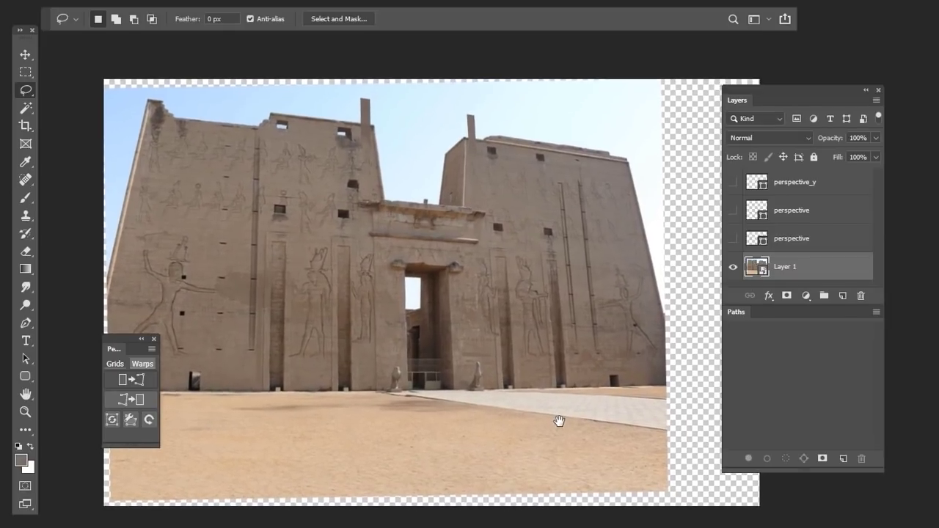
left_click_drag(559, 421, 553, 402)
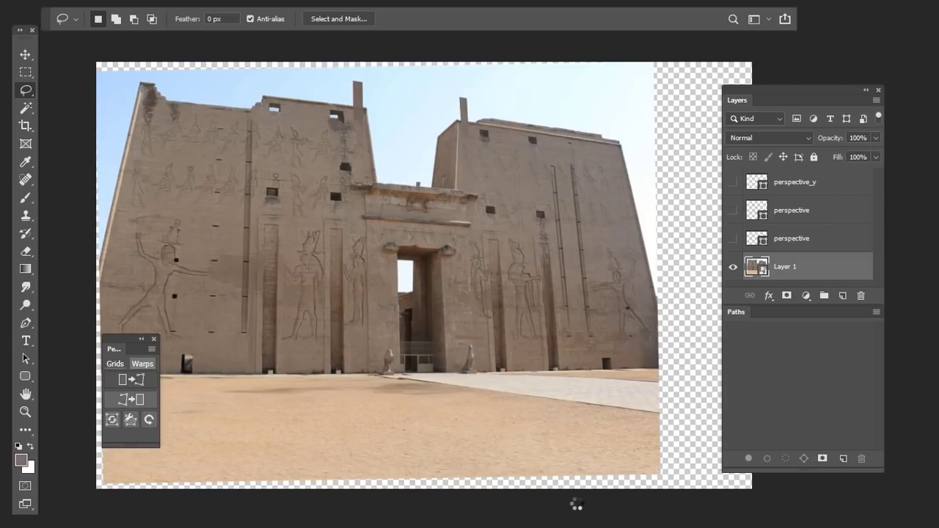